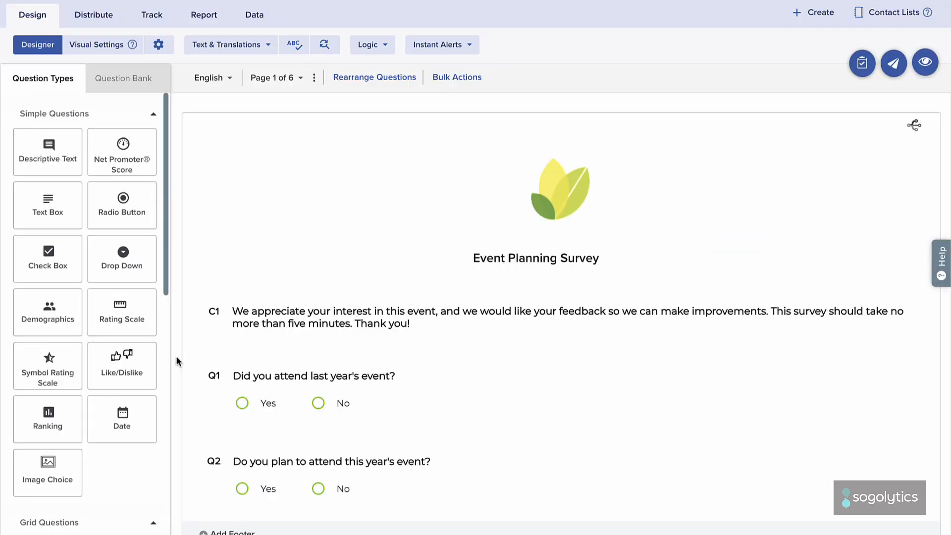
Step: Make questions Q1 and Q2 on page 1 mandatory
scroll(178, 361, "down", 10)
scroll(177, 361, "down", 20)
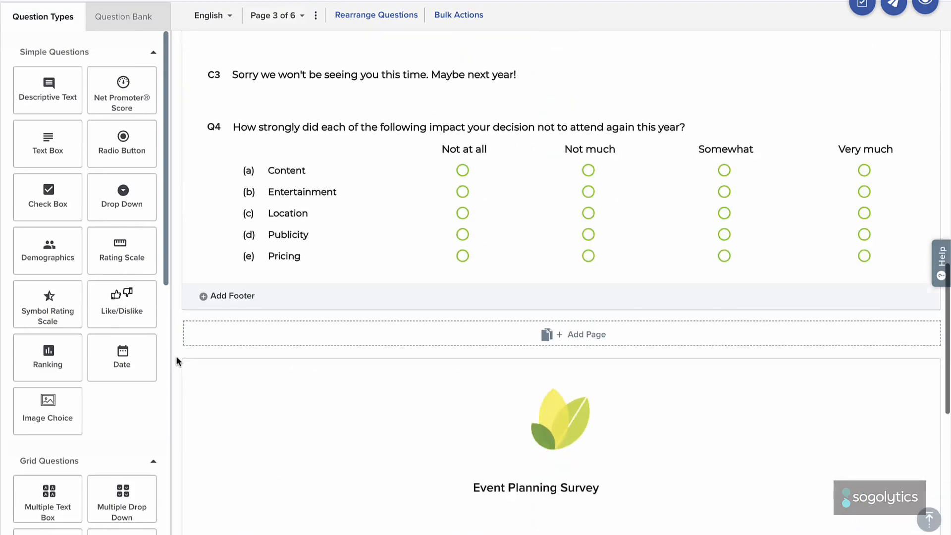
scroll(177, 360, "down", 5)
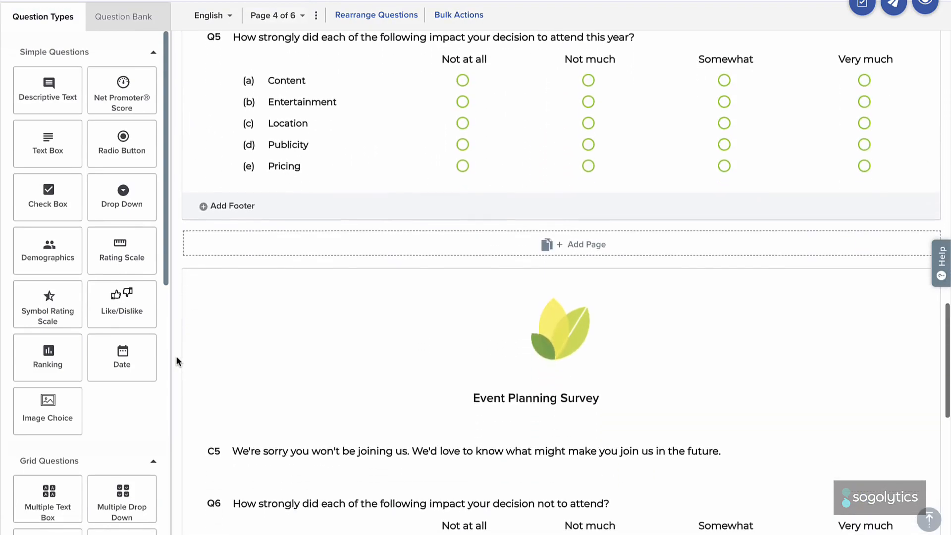
scroll(177, 361, "up", 20)
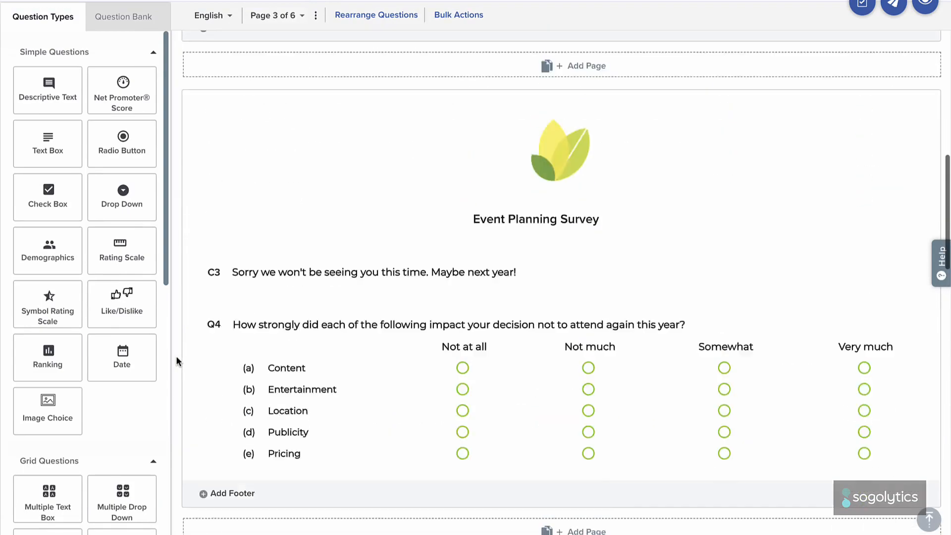
scroll(178, 360, "up", 10)
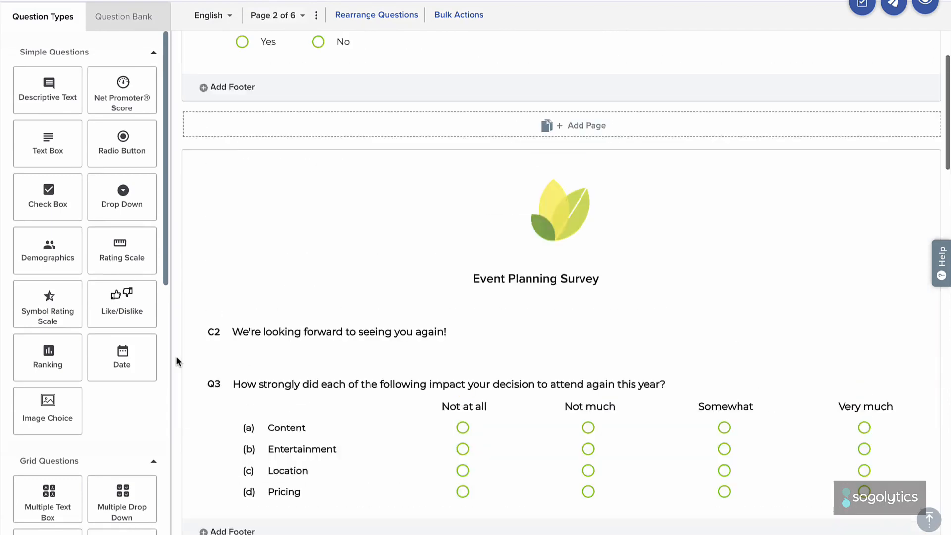
mouse_move(426, 386)
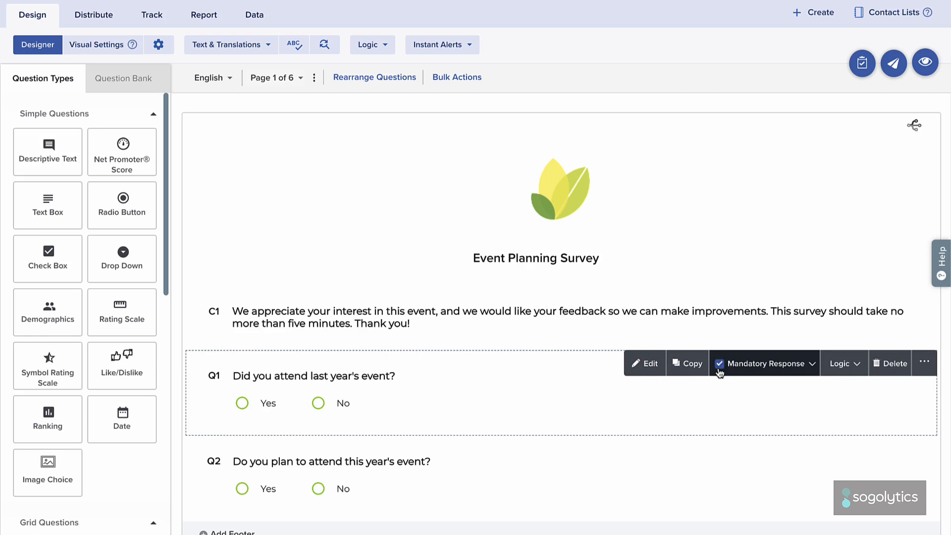
mouse_move(669, 463)
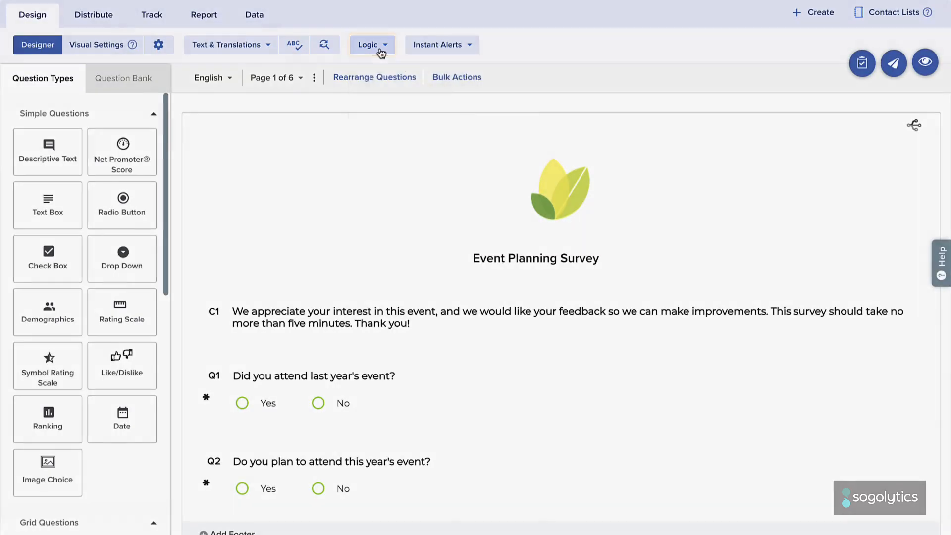
Step: Add a multi-question branching rule to page 1 with the condition that Q1 is one of the following: Yes
left_click(381, 52)
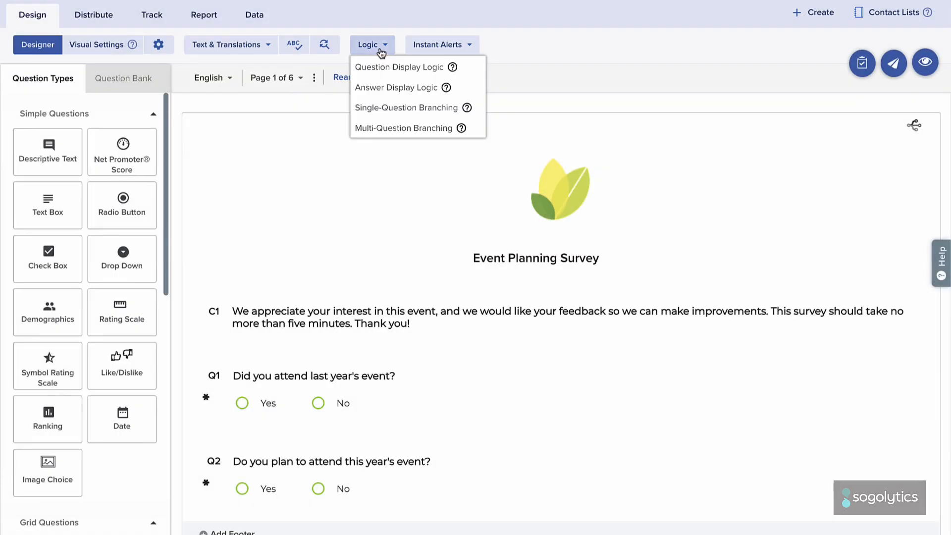
left_click(373, 128)
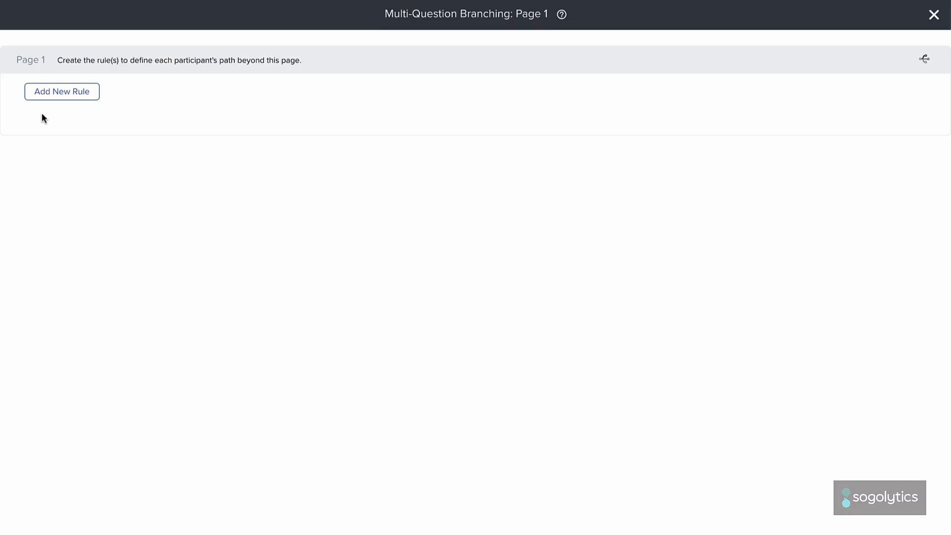
left_click(61, 98)
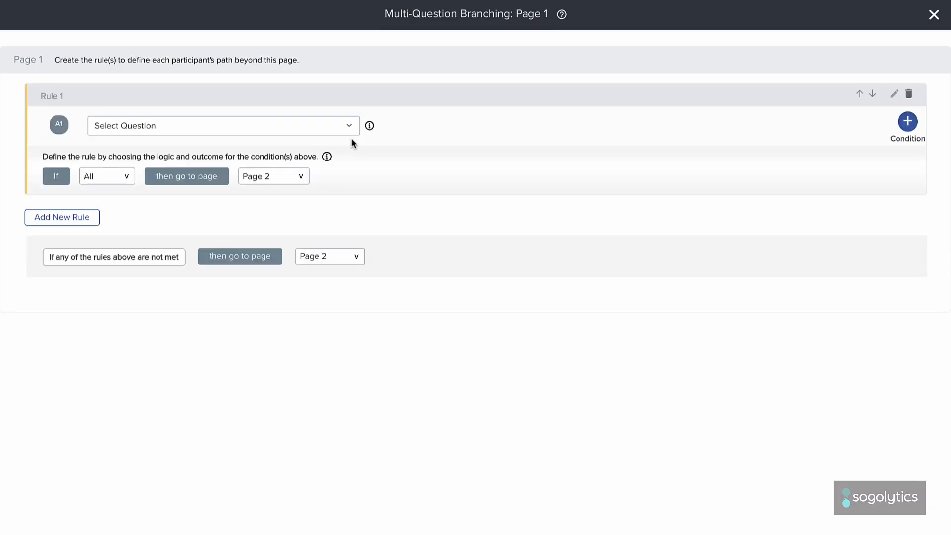
left_click(351, 133)
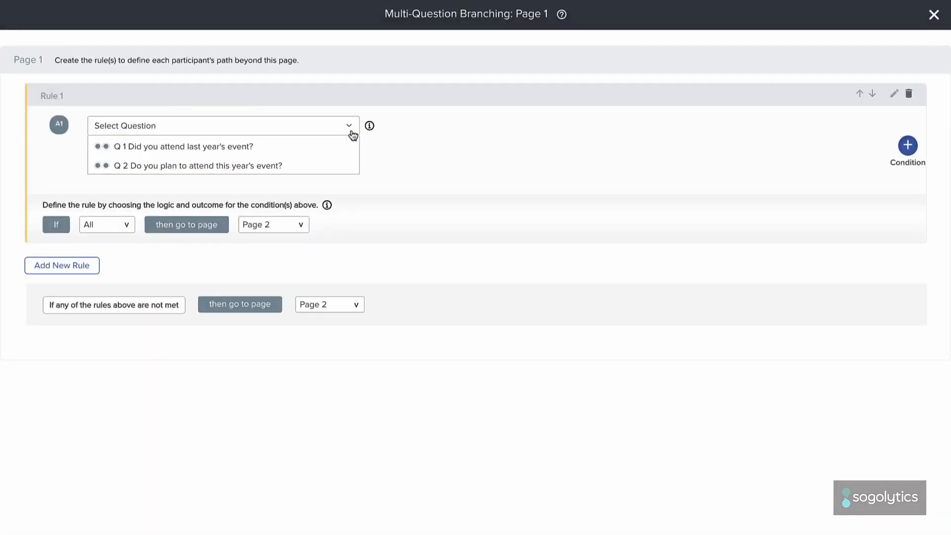
left_click(346, 148)
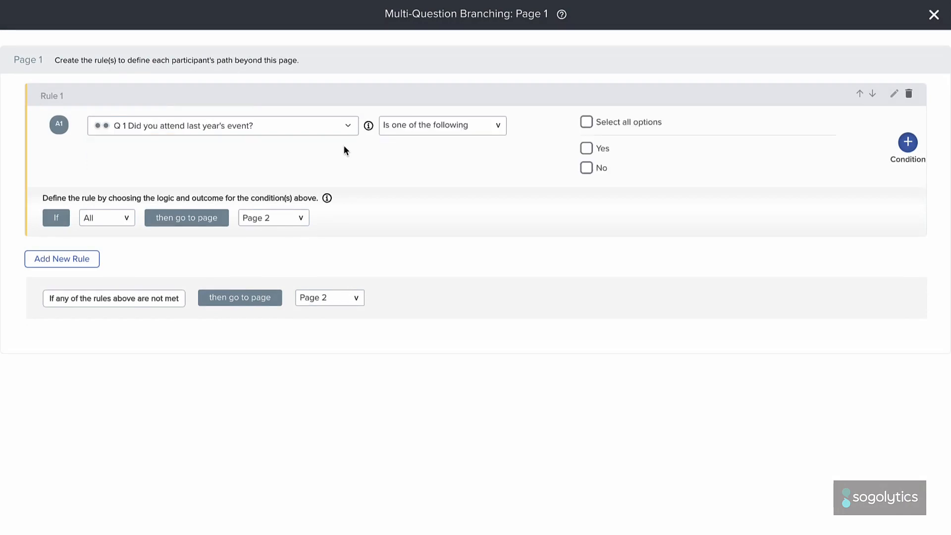
left_click(388, 127)
left_click(393, 129)
left_click(586, 148)
Step: Add a second condition to Rule 1 requiring that Q2 is one of the following: Yes
left_click(907, 143)
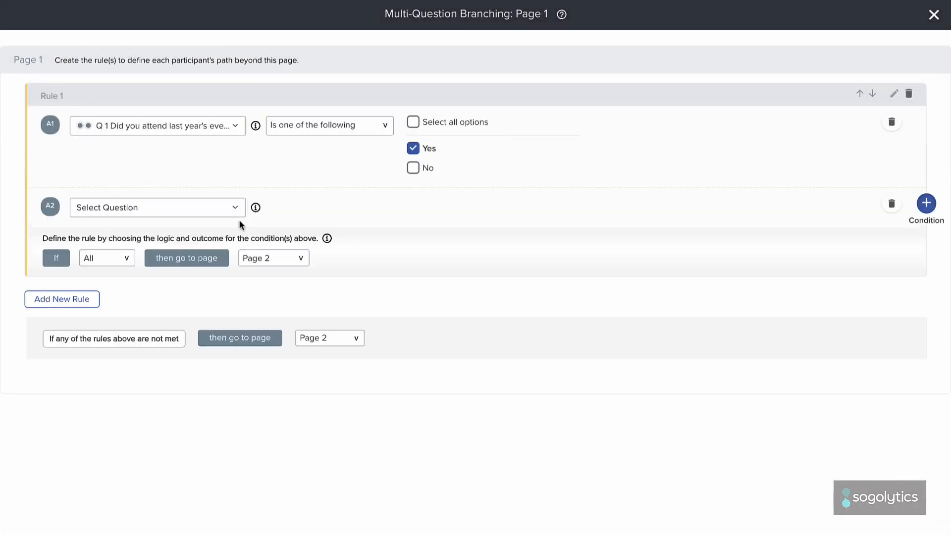
left_click(235, 214)
left_click(208, 258)
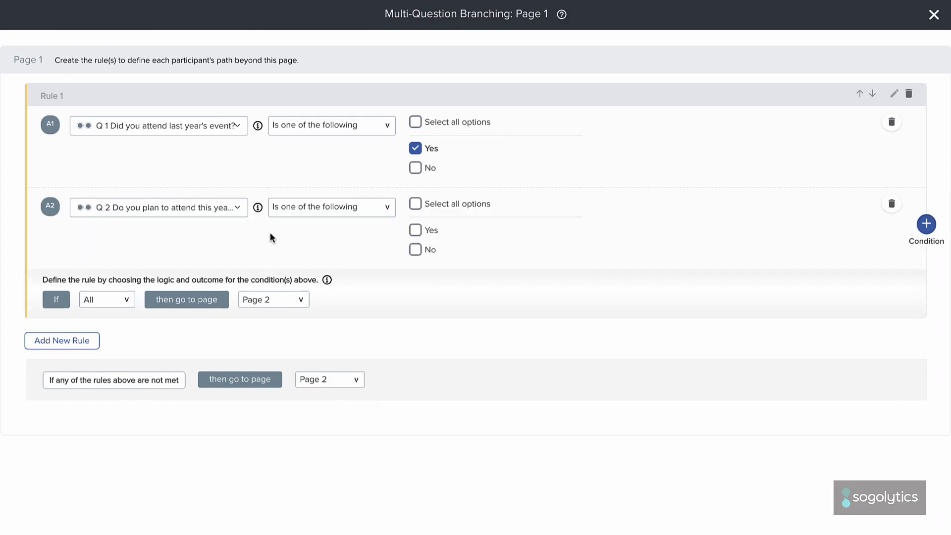
left_click(293, 210)
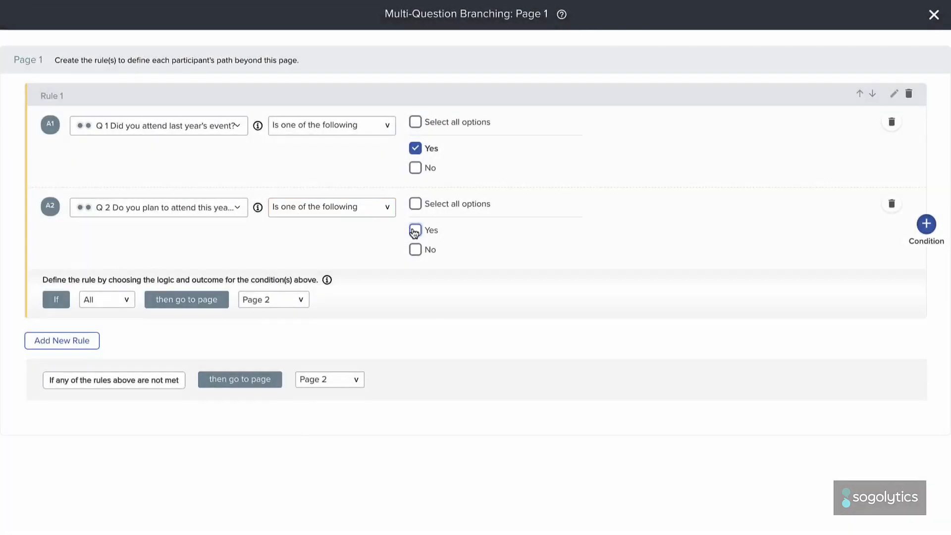
left_click(416, 231)
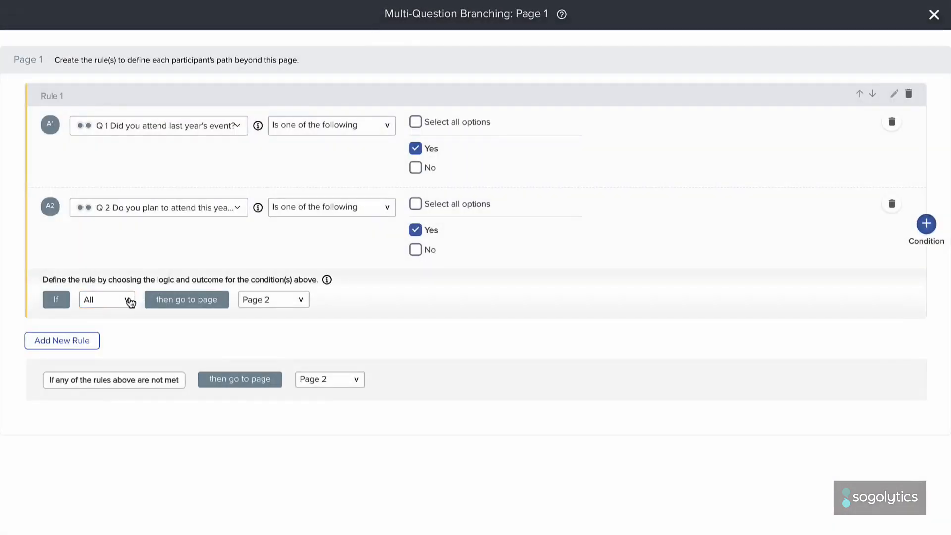
Step: Have Rule 1 require All conditions and branch to Page 2
left_click(130, 301)
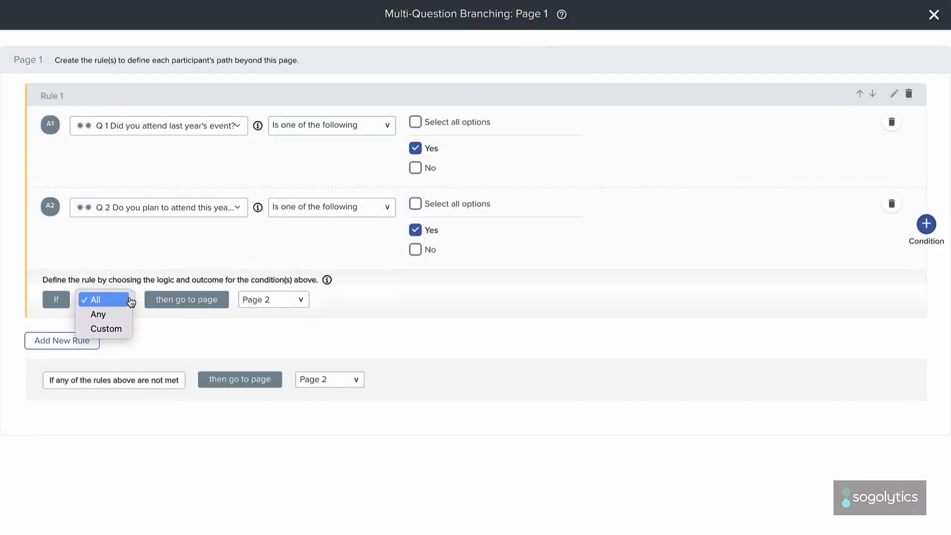
left_click(131, 301)
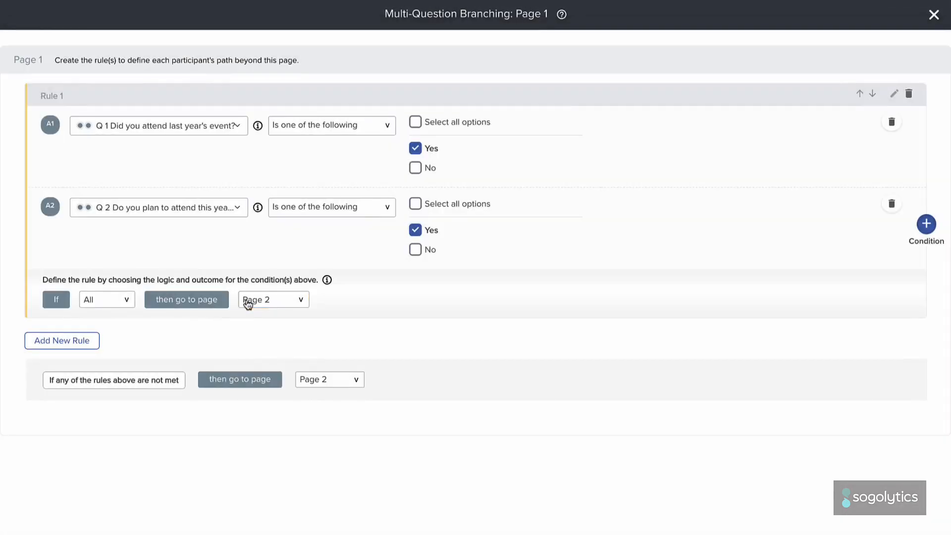
left_click(248, 302)
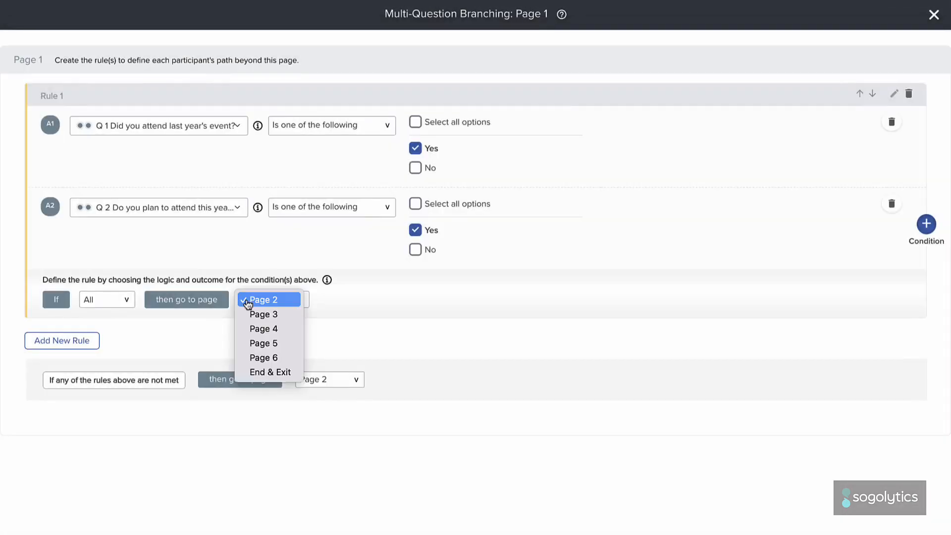
left_click(247, 301)
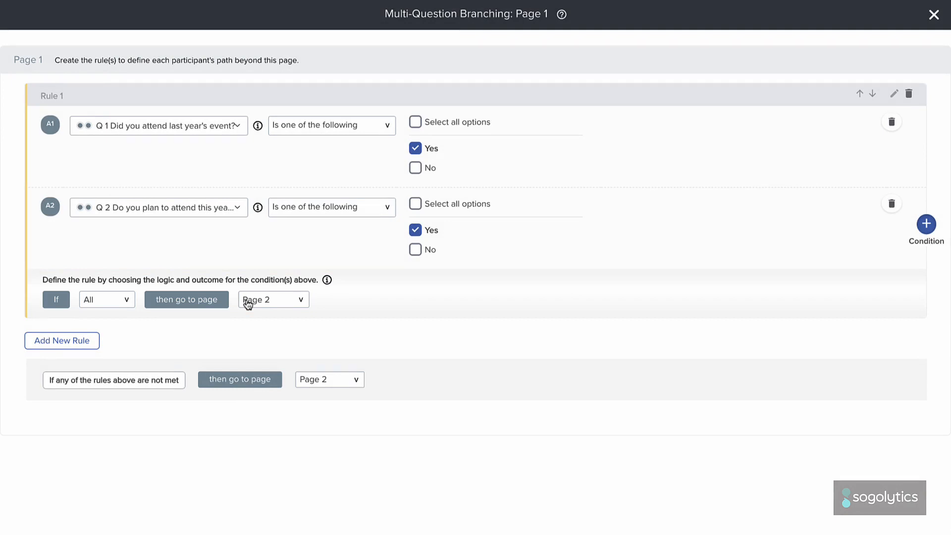
Step: Add a second branching rule with the condition that Q1 is one of the following: Yes
left_click(93, 347)
left_click(337, 377)
left_click(337, 392)
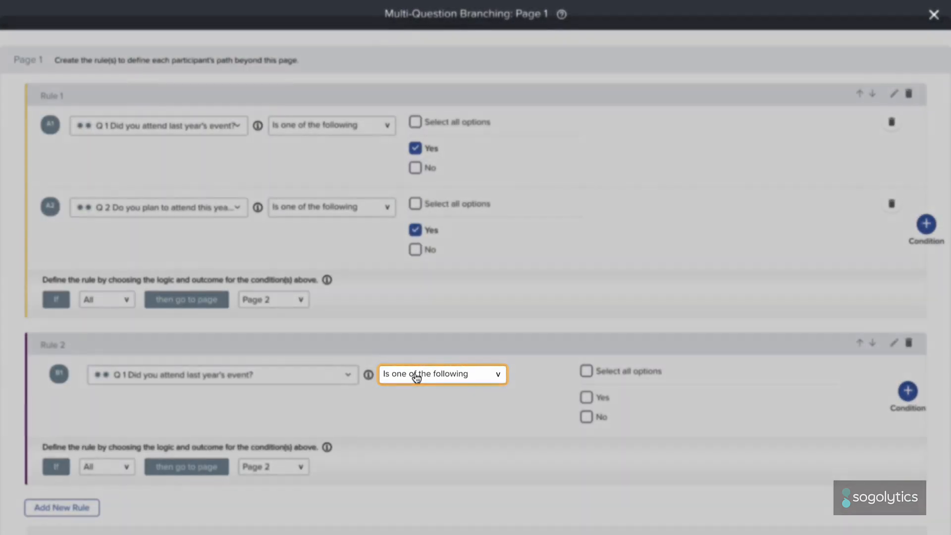
left_click(416, 375)
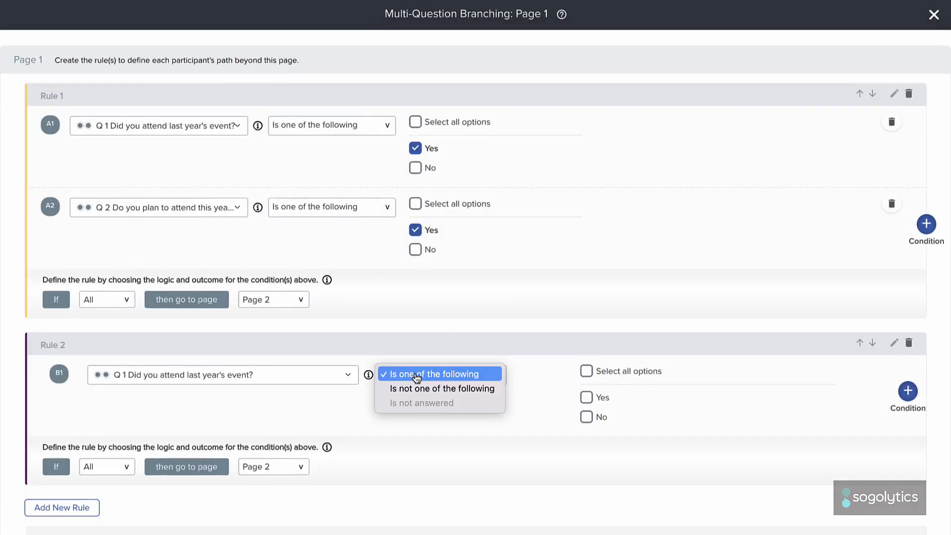
left_click(416, 376)
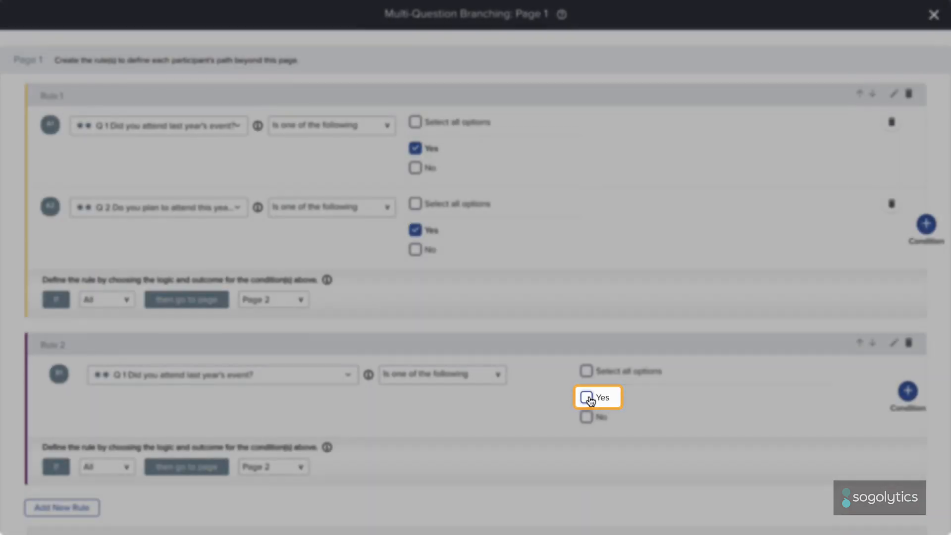
left_click(587, 397)
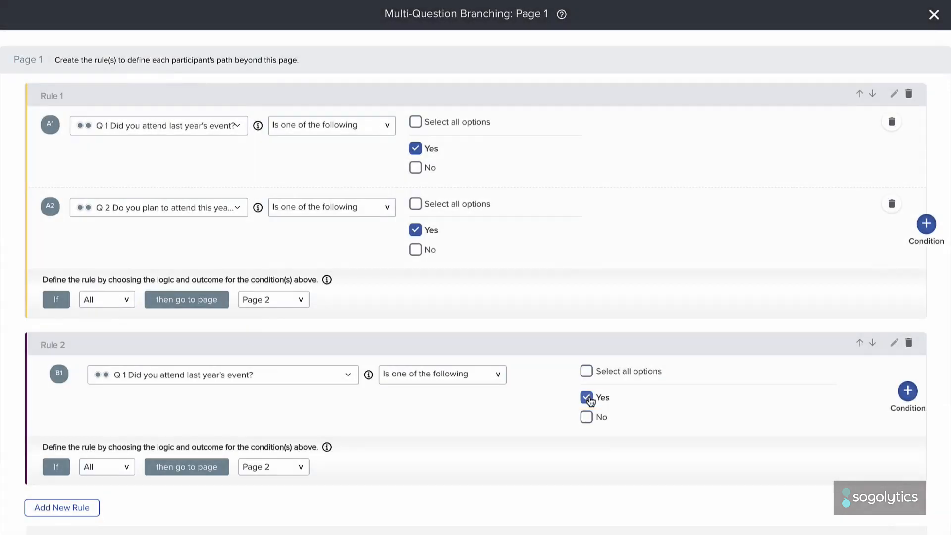
Step: Add a Q2 condition with the answer No to Rule 2 and branch the rule to Page 3
left_click(907, 392)
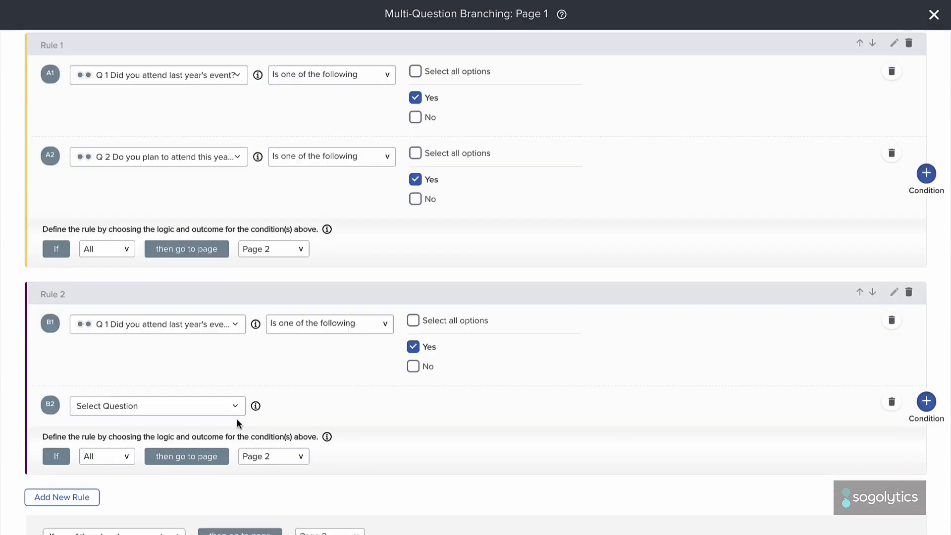
left_click(229, 409)
left_click(224, 454)
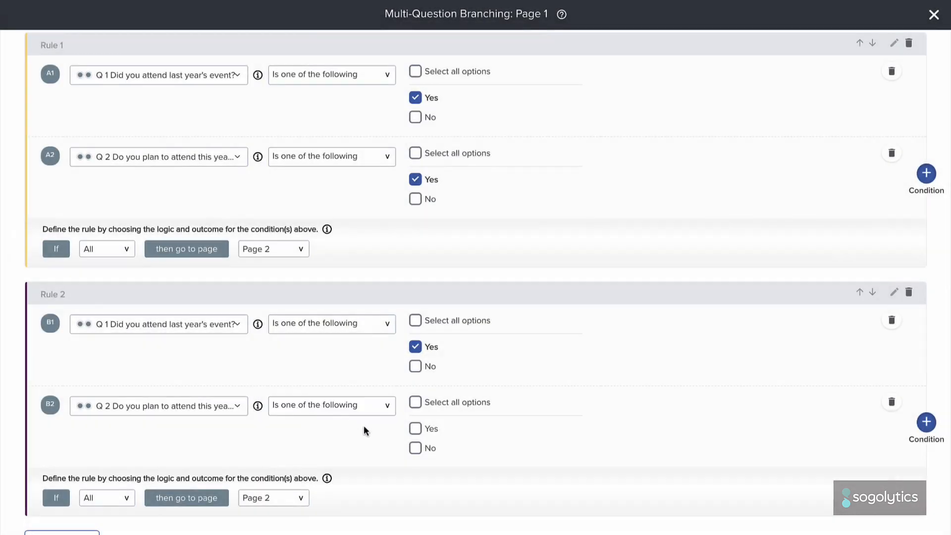
left_click(416, 448)
left_click(264, 496)
left_click(263, 511)
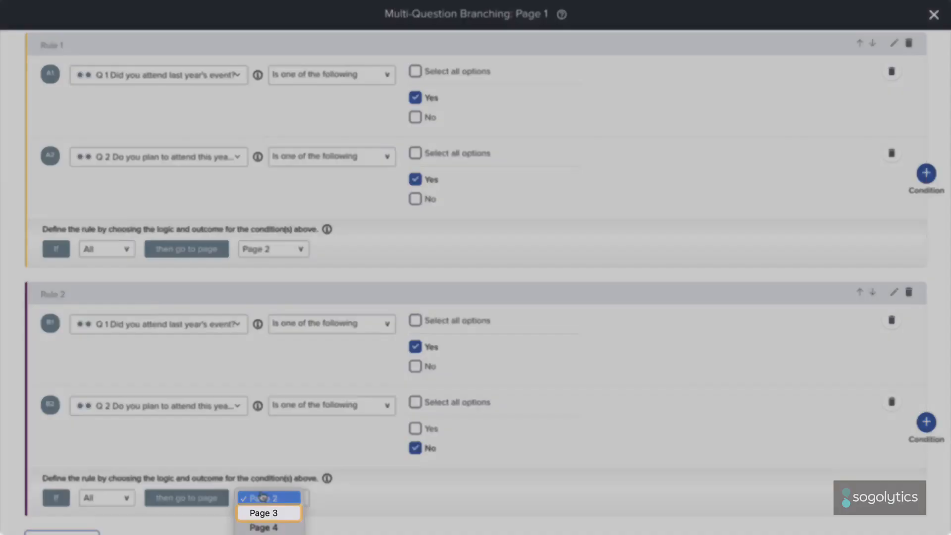
Step: Add a third rule that branches to Page 4 when Q1 is answered No and Q2 is answered Yes
scroll(187, 516, "down", 2)
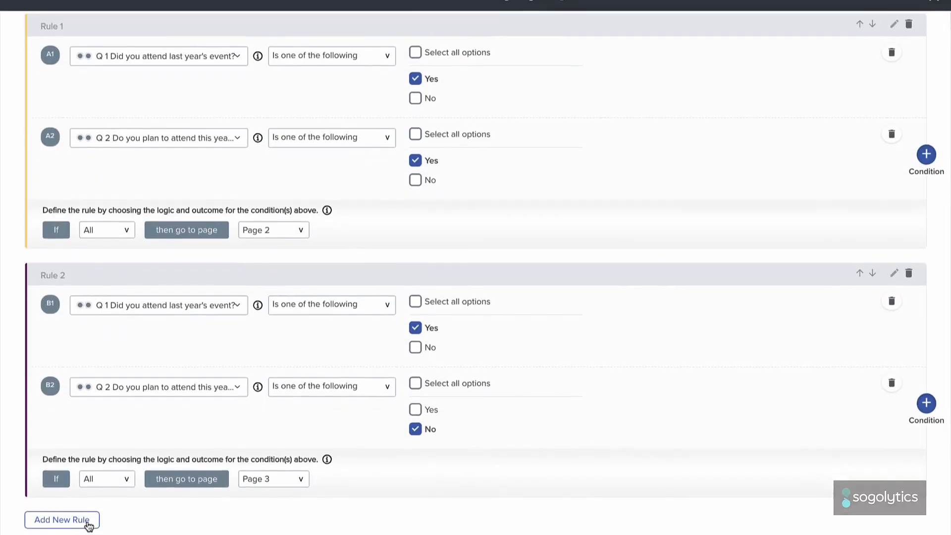
left_click(60, 521)
left_click(327, 389)
left_click(316, 360)
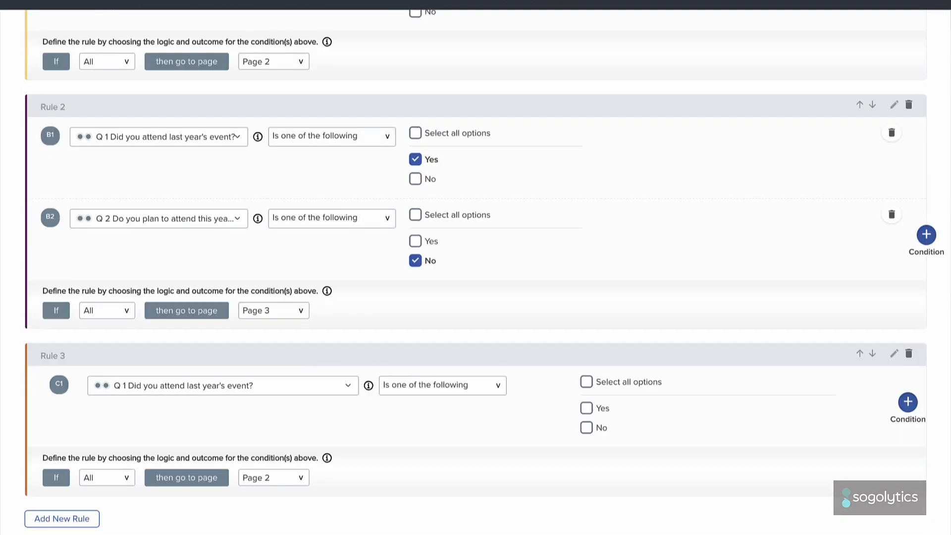
left_click(585, 427)
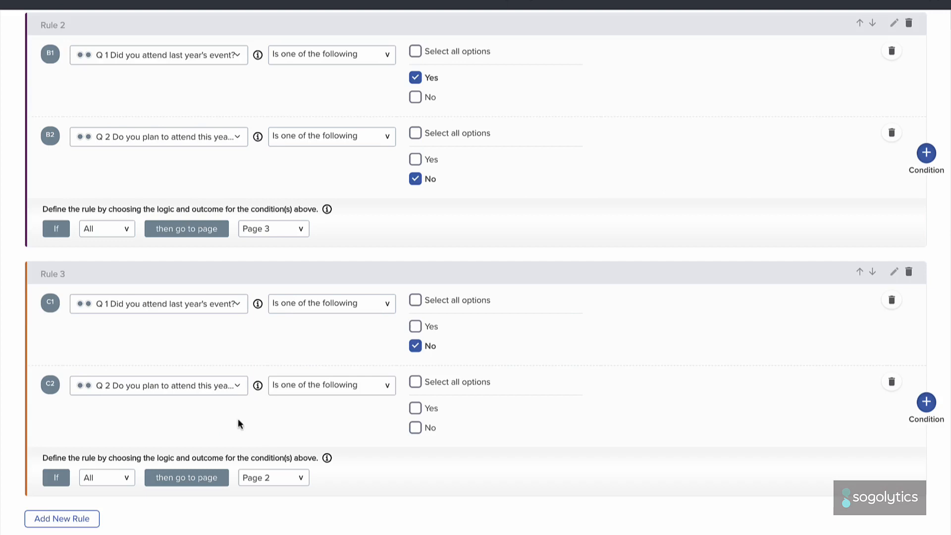
left_click(415, 408)
left_click(276, 478)
left_click(263, 510)
Step: Add a fourth rule that branches to Page 5 when Q1 and Q2 are both answered No, and save the branching rules
left_click(62, 519)
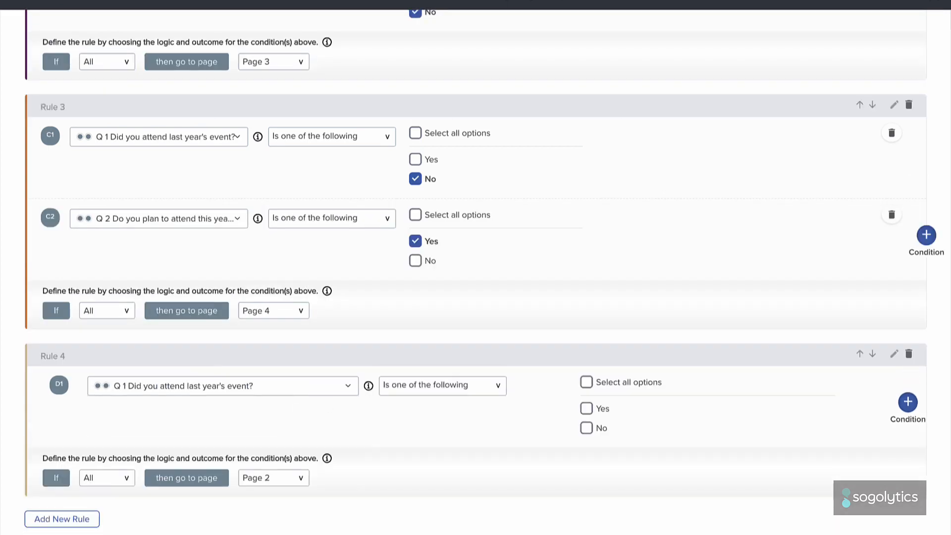
left_click(584, 426)
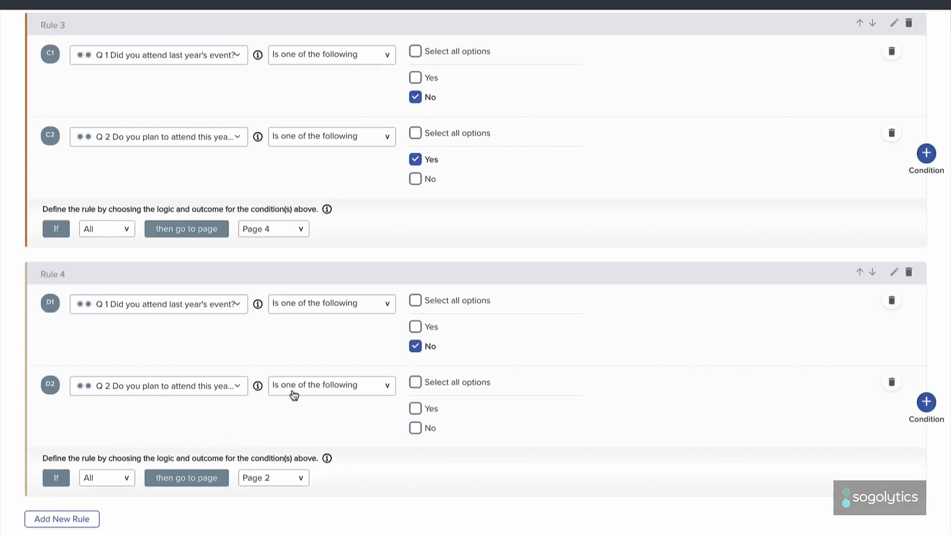
left_click(415, 428)
left_click(299, 475)
left_click(274, 517)
scroll(274, 505, "down", 1)
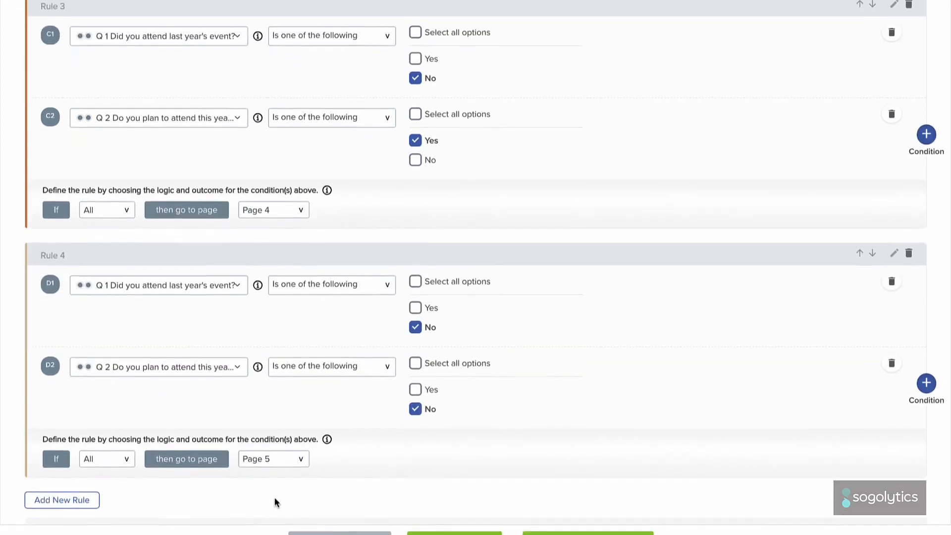
left_click(562, 517)
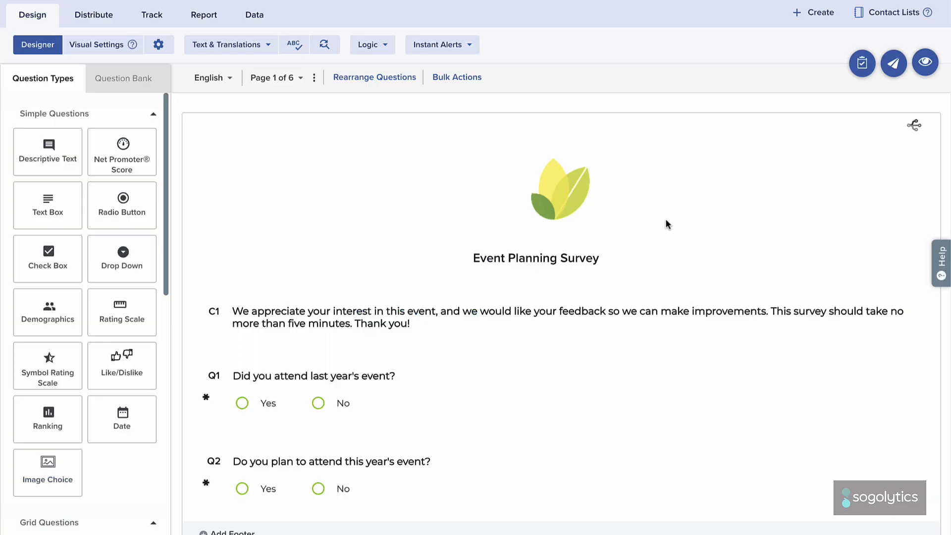
Step: Make Q3 on page 2 mandatory and open its single-question branching with row (a) Content as the decision question
scroll(666, 220, "down", 10)
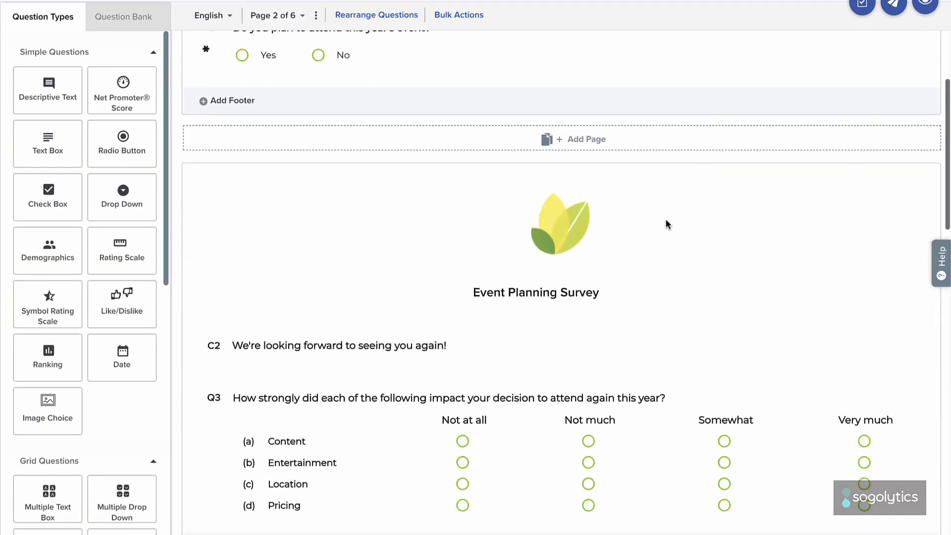
scroll(664, 224, "down", 3)
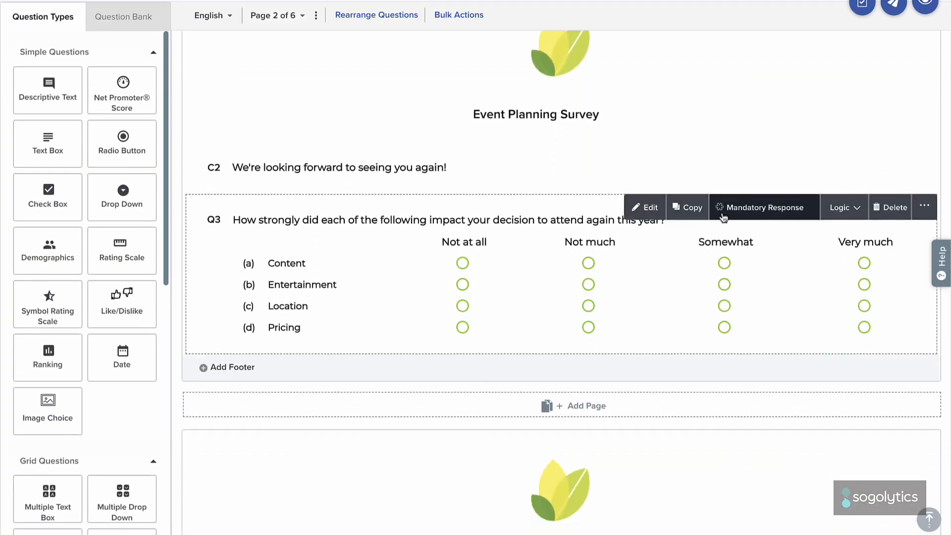
left_click(837, 207)
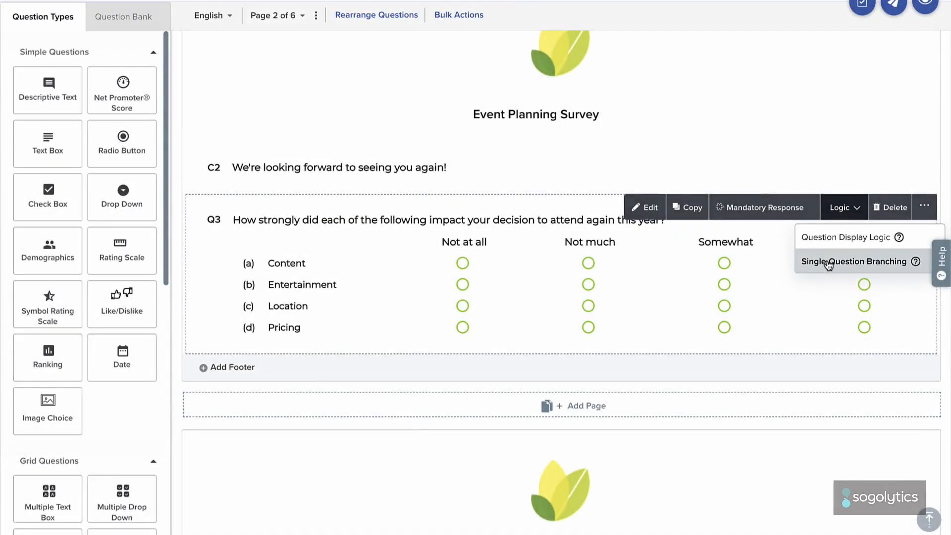
left_click(828, 262)
left_click(794, 183)
left_click(798, 200)
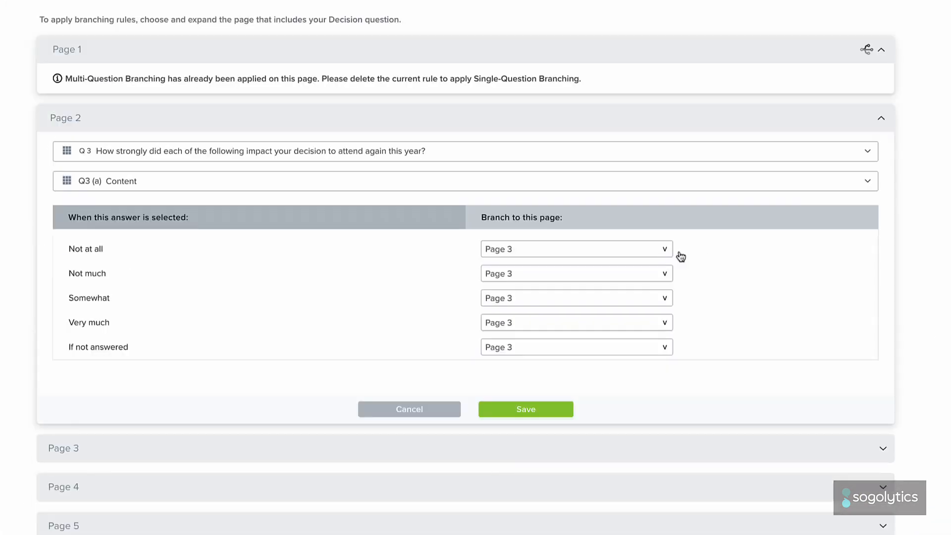
Step: Branch all five Q3 (a) Content answers on page 2, including If not answered, to Page 6 and save the rule
left_click(644, 248)
left_click(640, 292)
left_click(638, 277)
left_click(626, 314)
left_click(616, 300)
left_click(605, 340)
left_click(602, 326)
left_click(589, 367)
left_click(577, 346)
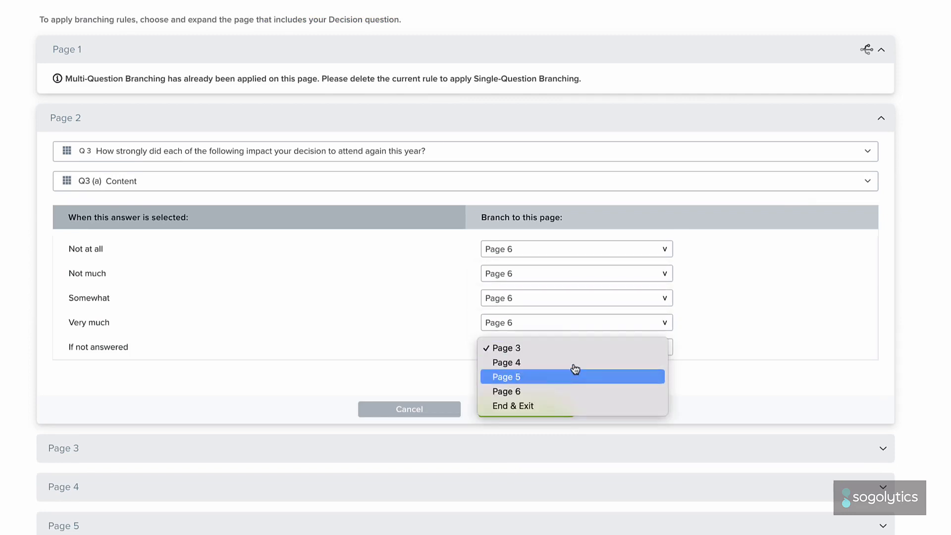
left_click(565, 390)
left_click(567, 409)
Step: Choose Q4 on page 3 with row (a) Content as the decision question for single-question branching
left_click(558, 392)
left_click(558, 425)
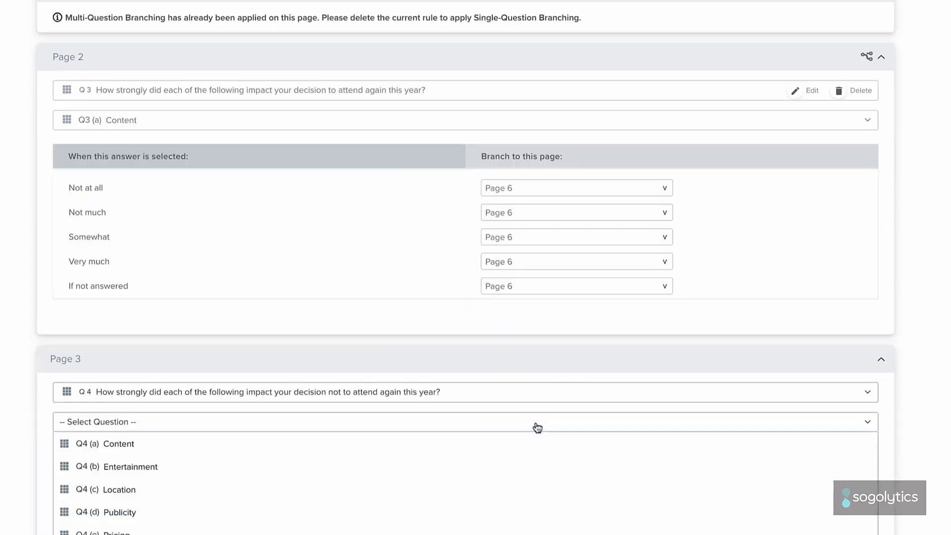
left_click(527, 440)
scroll(527, 438, "down", 3)
Step: Branch every Q4 (a) Content answer, including If not answered, to Page 6 and save page 3's rule
left_click(527, 368)
left_click(528, 364)
left_click(524, 393)
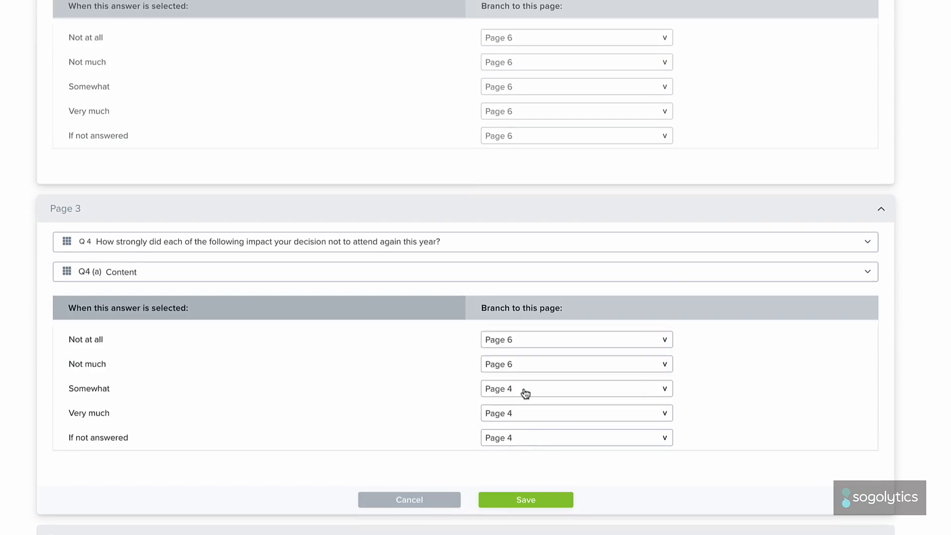
left_click(525, 388)
left_click(525, 417)
left_click(518, 414)
left_click(510, 442)
left_click(505, 438)
left_click(504, 466)
left_click(507, 495)
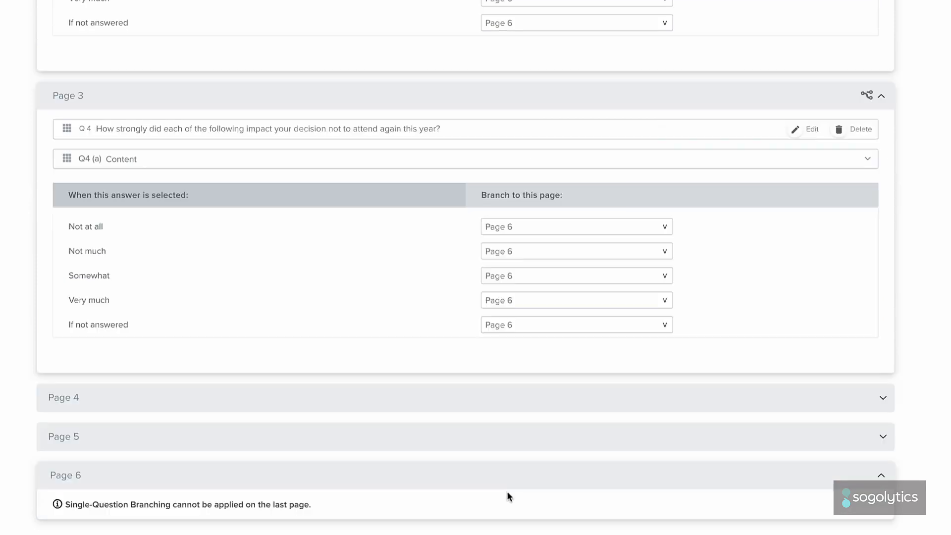
Step: Expand page 4 and choose Q5 with row (a) Content as its single-question branching decision question
left_click(560, 401)
left_click(529, 463)
left_click(523, 481)
scroll(518, 482, "down", 3)
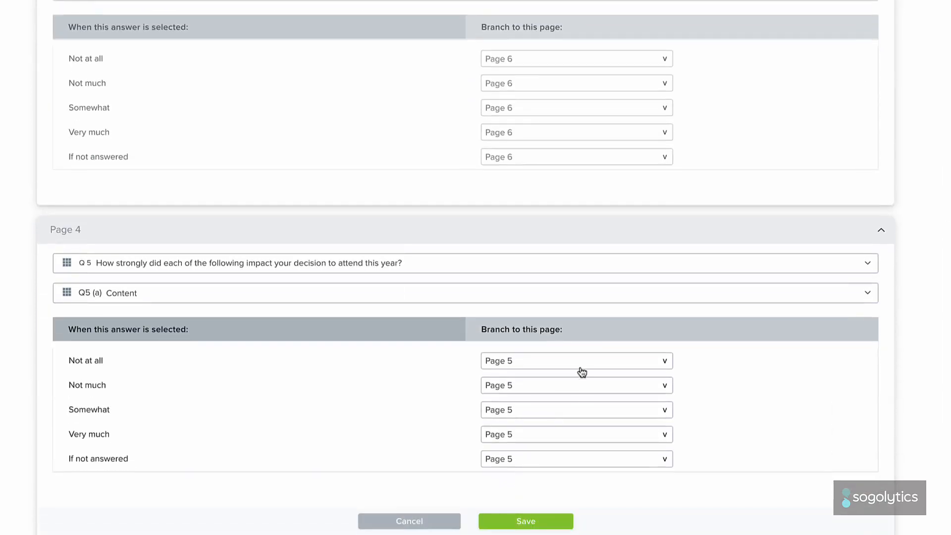
Step: Set all five Q5 (a) Content answers, including If not answered, to branch to Page 6 and save page 4's rule
left_click(581, 366)
left_click(581, 376)
left_click(580, 386)
left_click(576, 400)
left_click(568, 410)
left_click(566, 424)
left_click(553, 434)
left_click(548, 447)
left_click(546, 460)
left_click(544, 473)
left_click(527, 521)
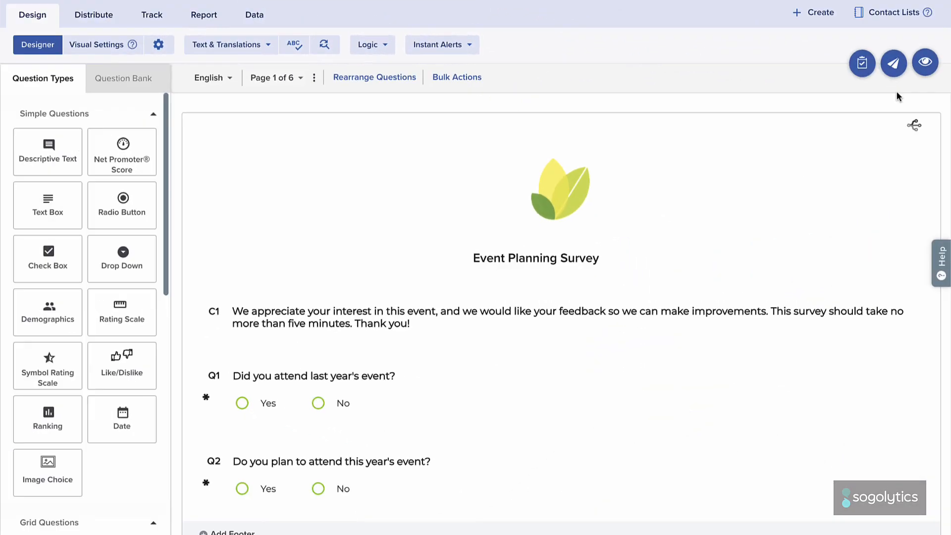
Step: Preview the survey, answer Yes to attending both last year's and this year's event, and continue to the next page
left_click(925, 63)
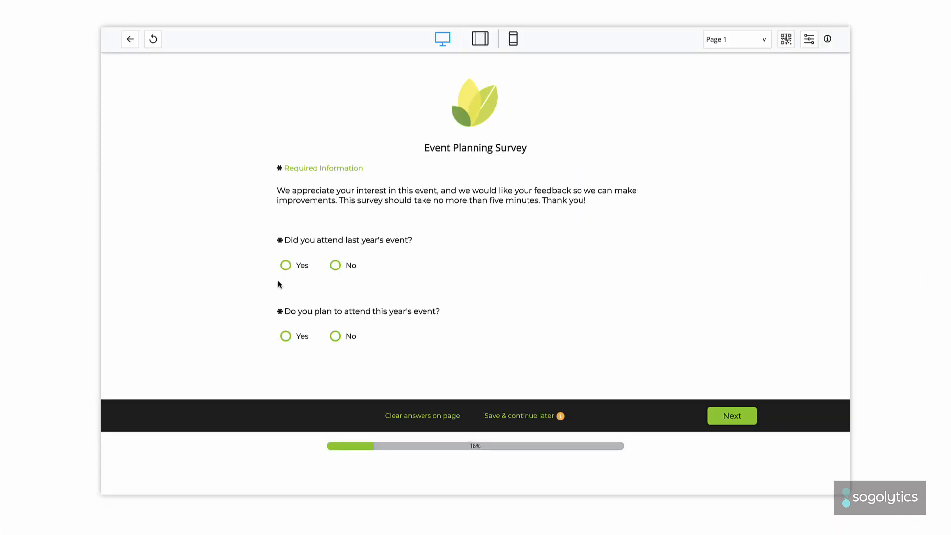
left_click(286, 268)
left_click(286, 336)
left_click(715, 416)
Step: In the preview, rate Content and Location Not at all, Entertainment Not much and Pricing Somewhat, and continue past page 2
left_click(432, 260)
left_click(502, 285)
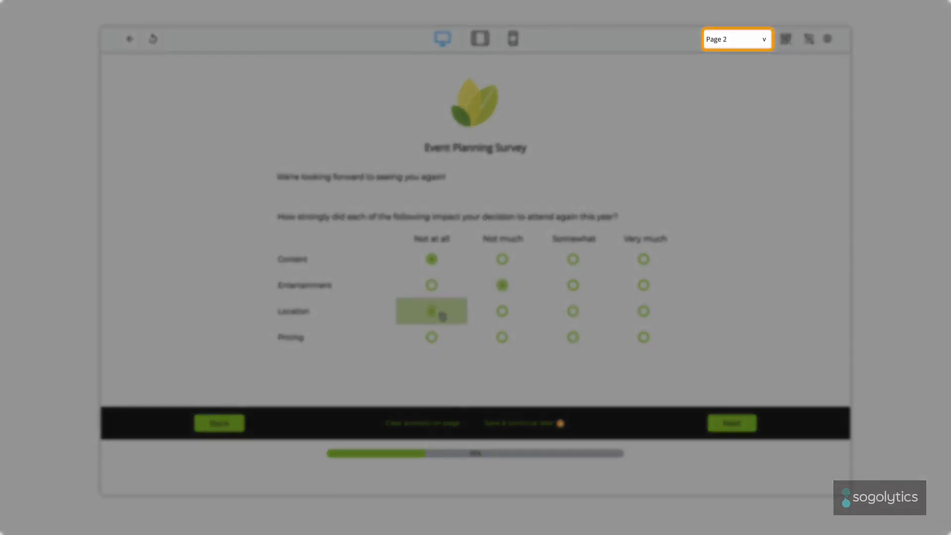
left_click(557, 335)
left_click(716, 419)
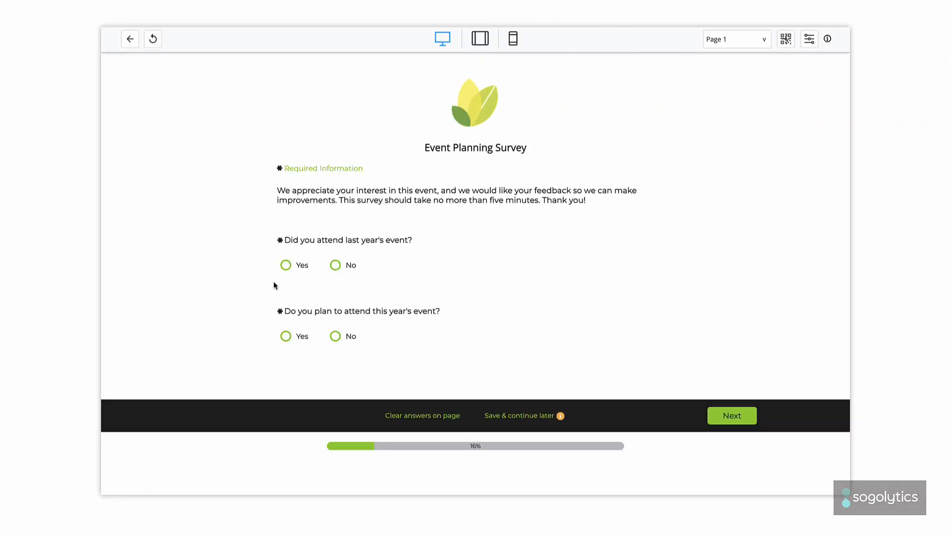
Step: Test the second path by answering Yes for last year's event and No for this year's, and continue
left_click(287, 268)
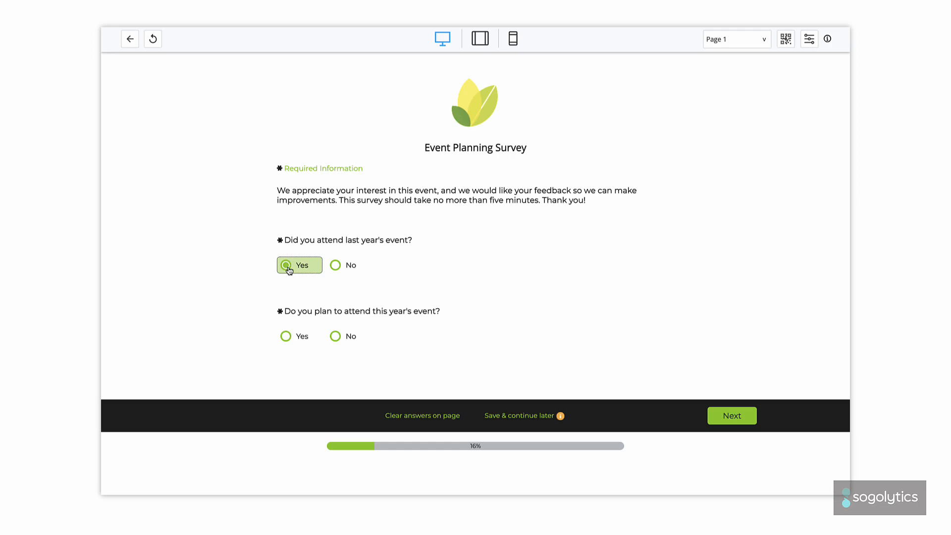
left_click(337, 337)
left_click(724, 415)
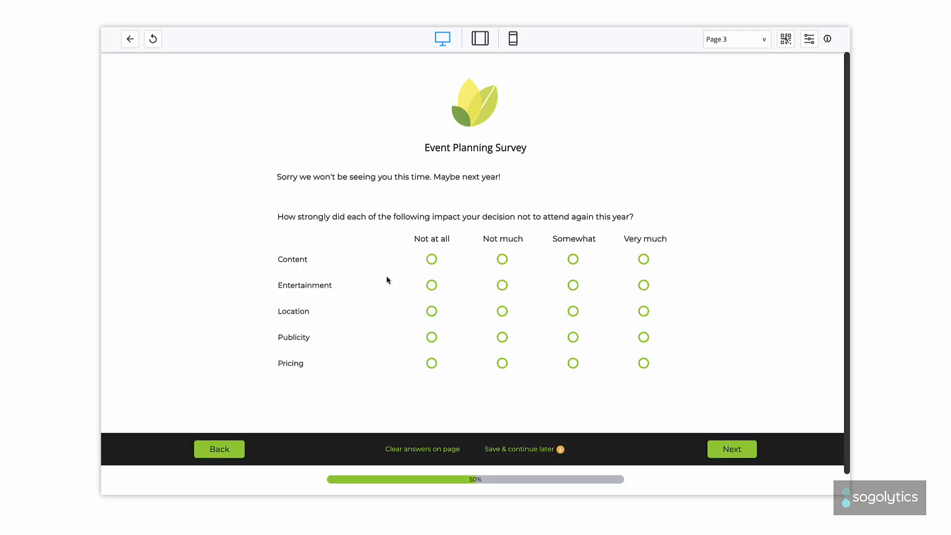
Step: Rate Content Not at all, Entertainment and Location Not much, Publicity and Pricing Somewhat on page 3, and continue
left_click(432, 259)
left_click(502, 285)
left_click(501, 310)
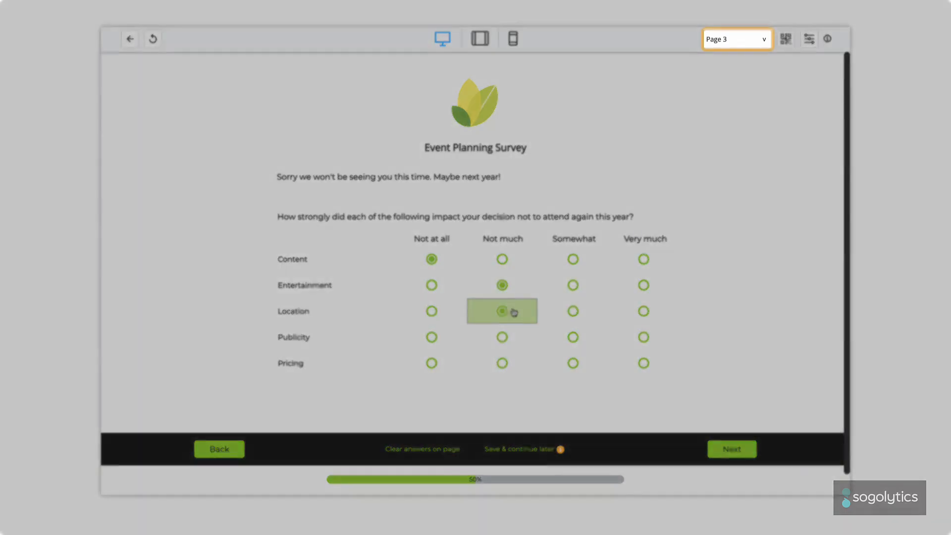
left_click(572, 337)
left_click(573, 364)
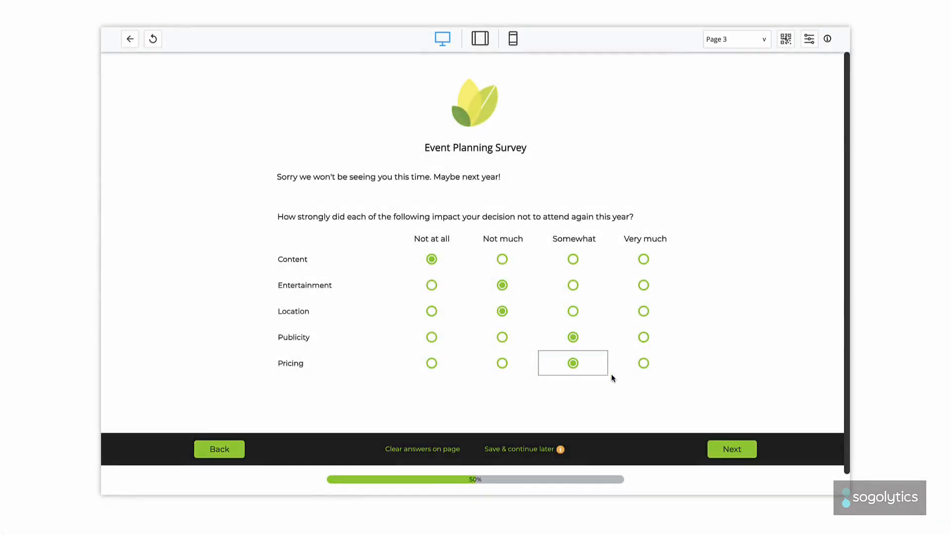
left_click(719, 449)
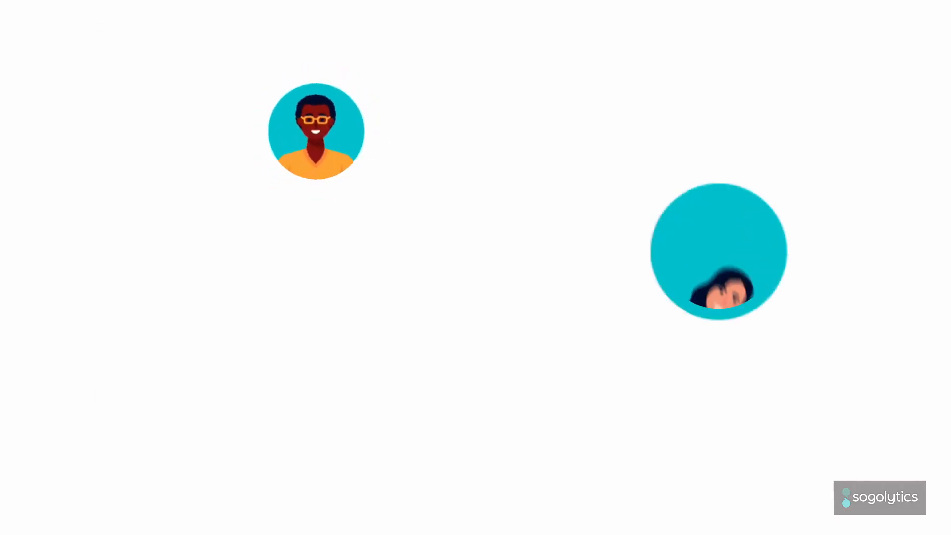